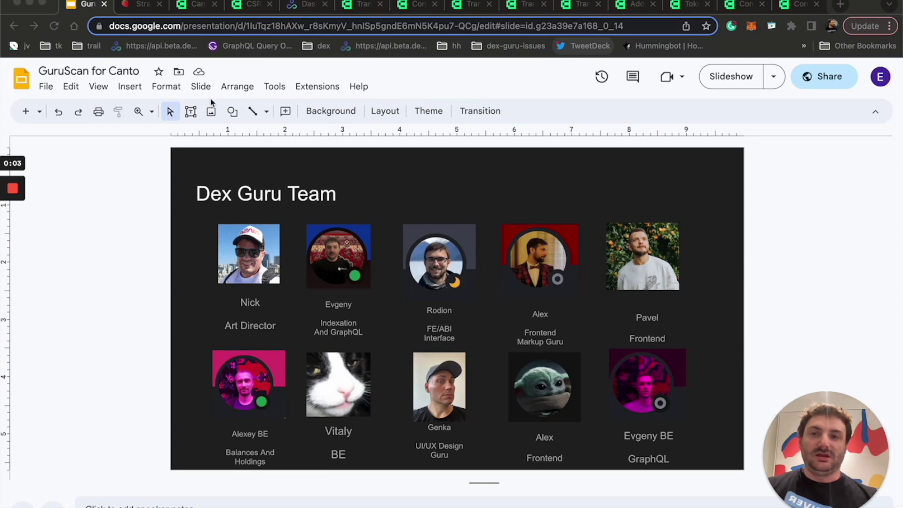
Browse the Latest Blocks on the Canto Explorer home page, then move to GraphiQL
click(197, 5)
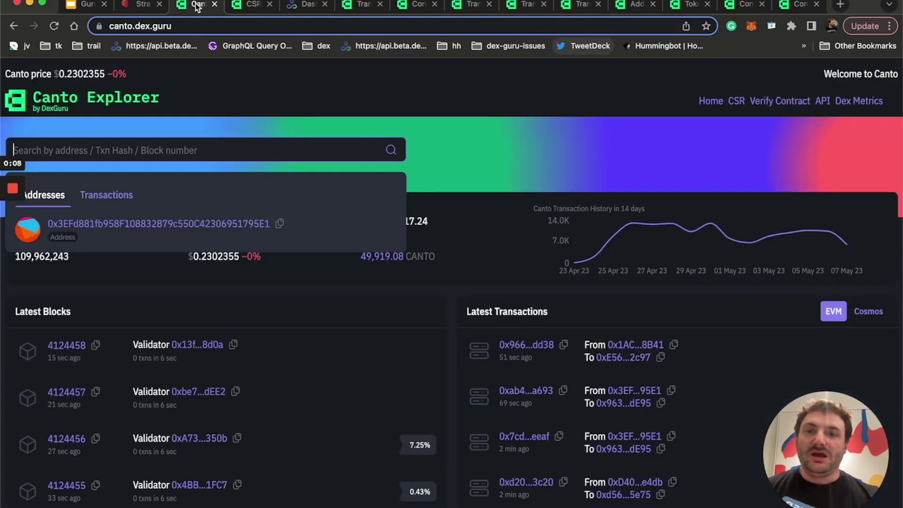
scroll(395, 362, down, 1)
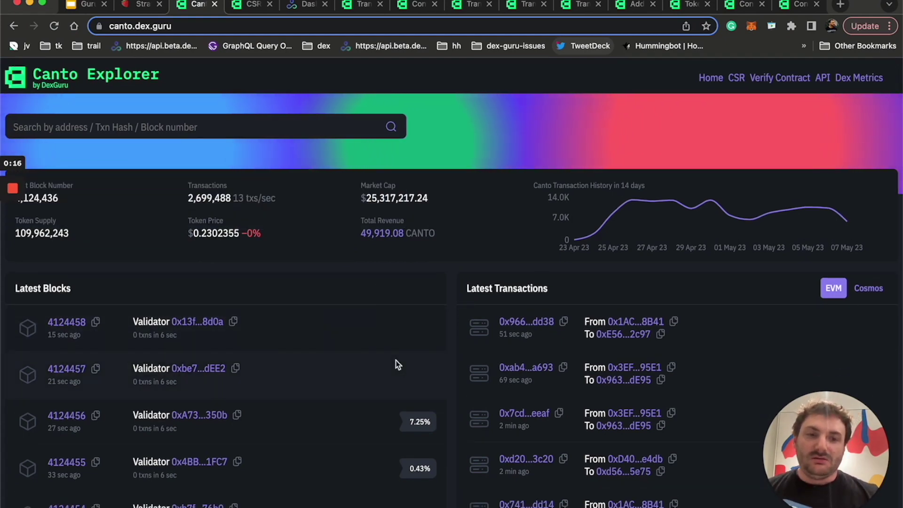
scroll(396, 360, up, 1)
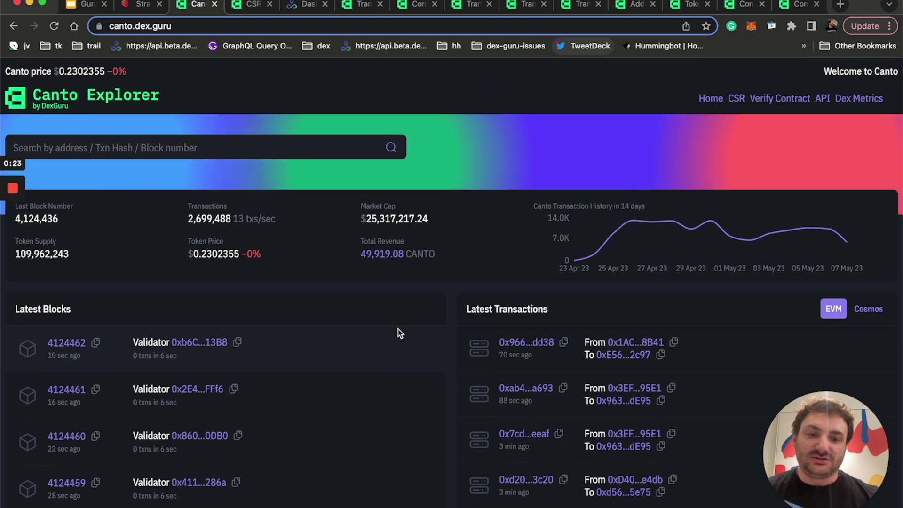
scroll(398, 328, down, 3)
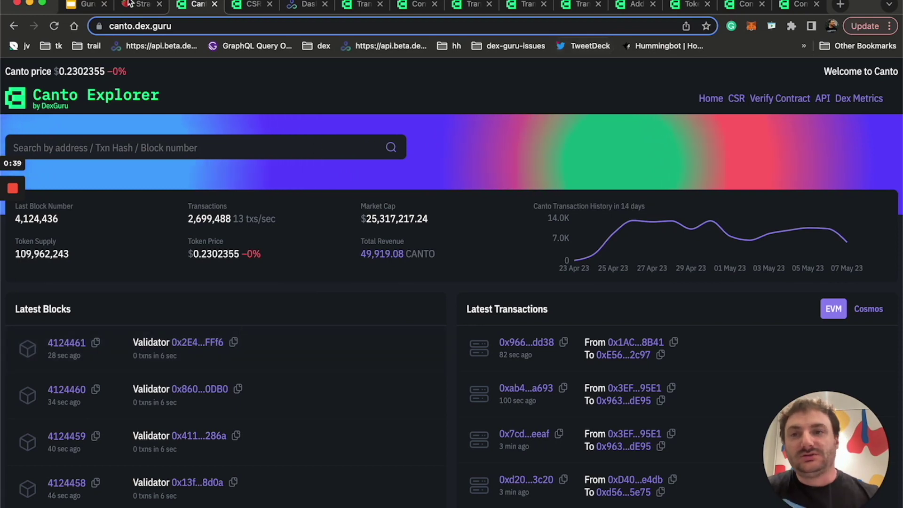
key(ctrl+shift+Tab)
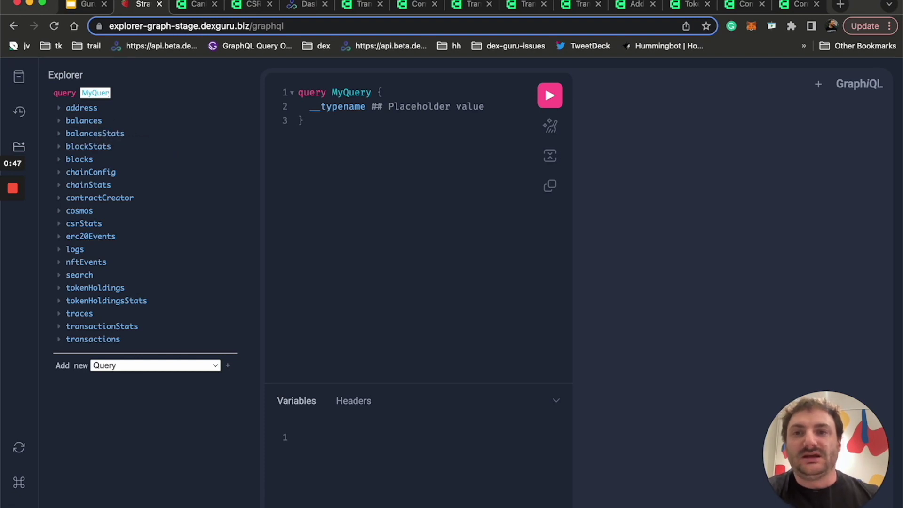
Go back from GraphiQL to the Canto Explorer home page, now listing blocks up to 4124465
key(ctrl+Tab)
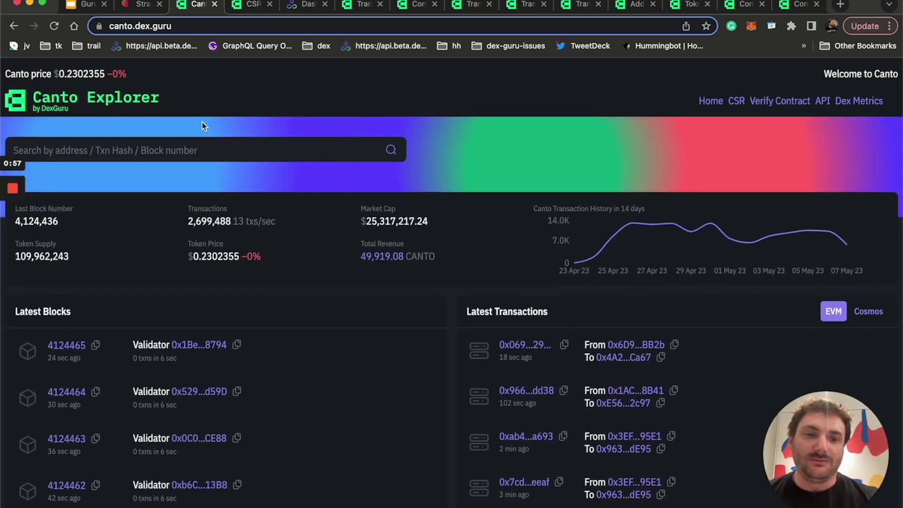
Toggle the latest transactions list from EVM to Cosmos and back
scroll(257, 278, down, 2)
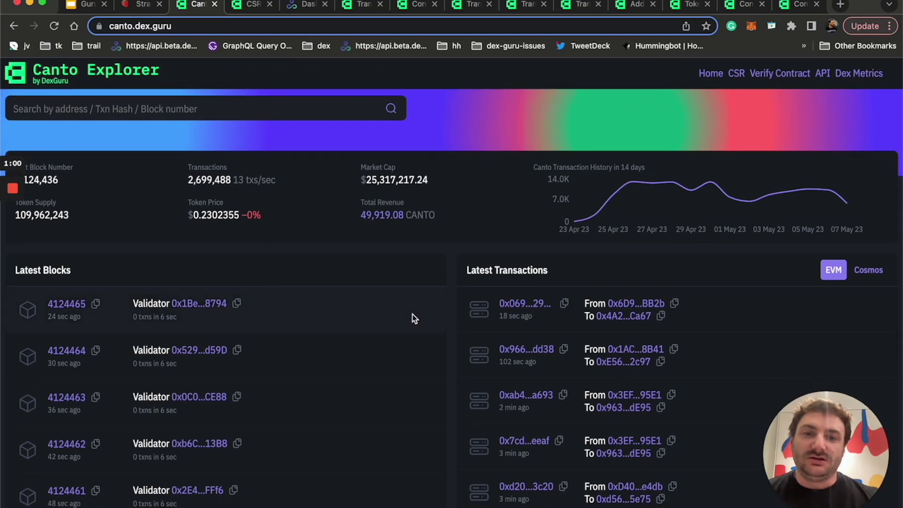
click(868, 269)
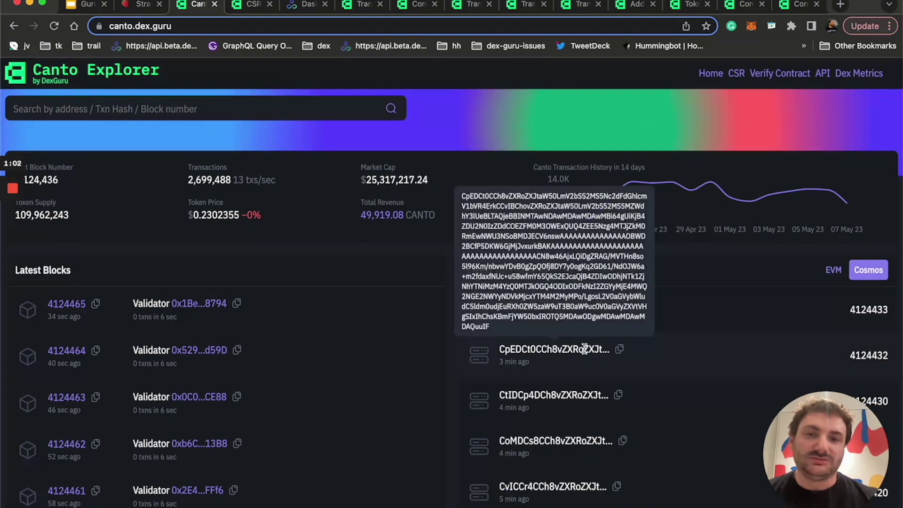
scroll(584, 348, up, 2)
click(841, 319)
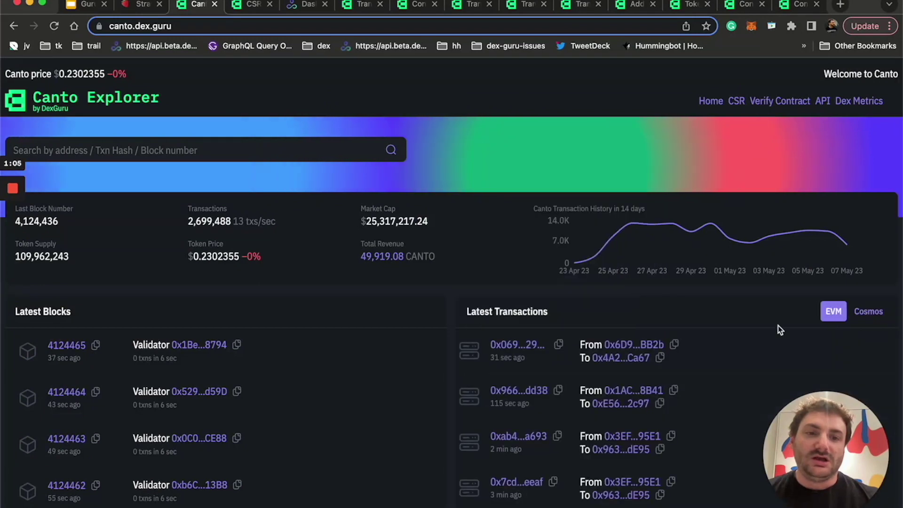
Search for the newest transaction's sender address and check the suggested matches
click(674, 344)
click(346, 156)
key(super+v)
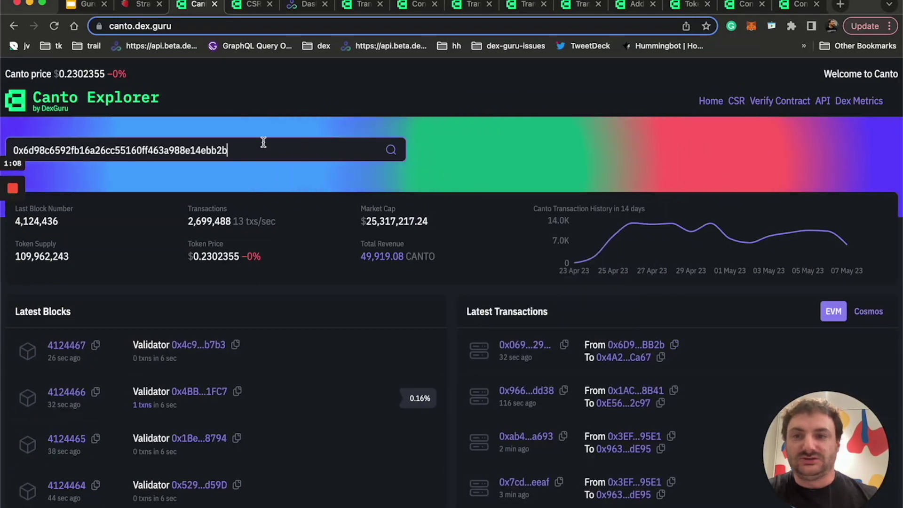
click(94, 195)
click(52, 195)
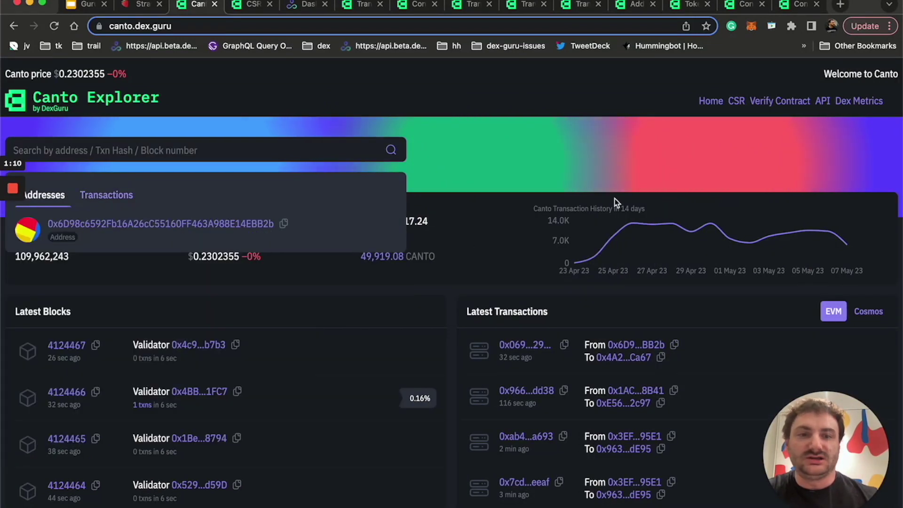
Toggle Cosmos/EVM transactions again and bring up the Transactions page of ERC-20 transfers
click(870, 308)
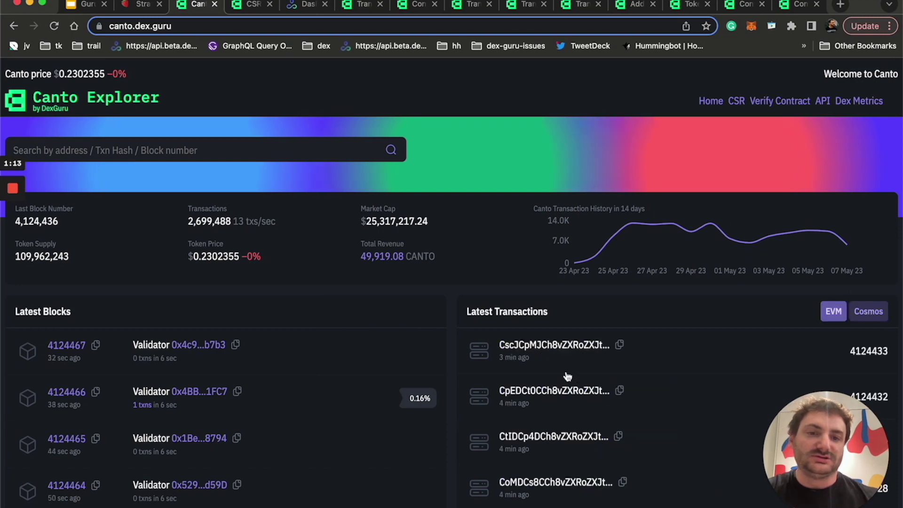
click(833, 311)
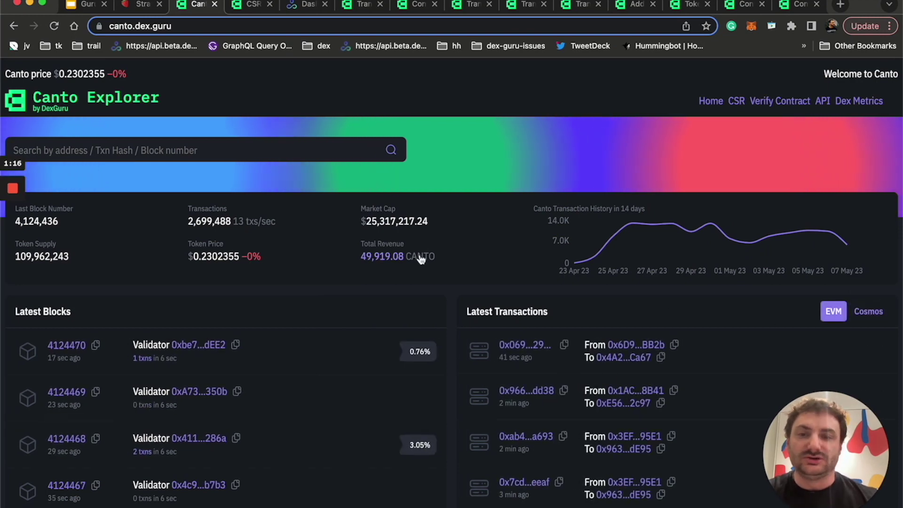
click(364, 11)
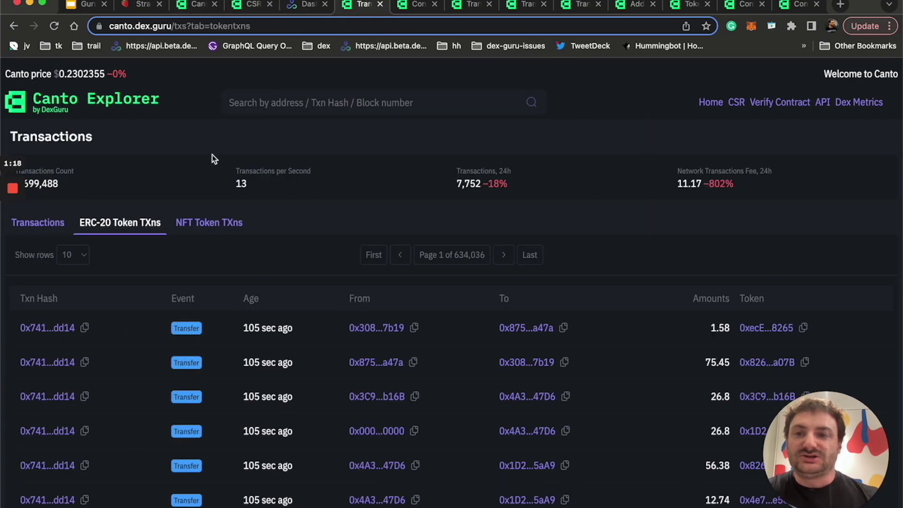
Filter transactions to ERC-20 token transfers, then browse the USDT contract's token holders
click(31, 225)
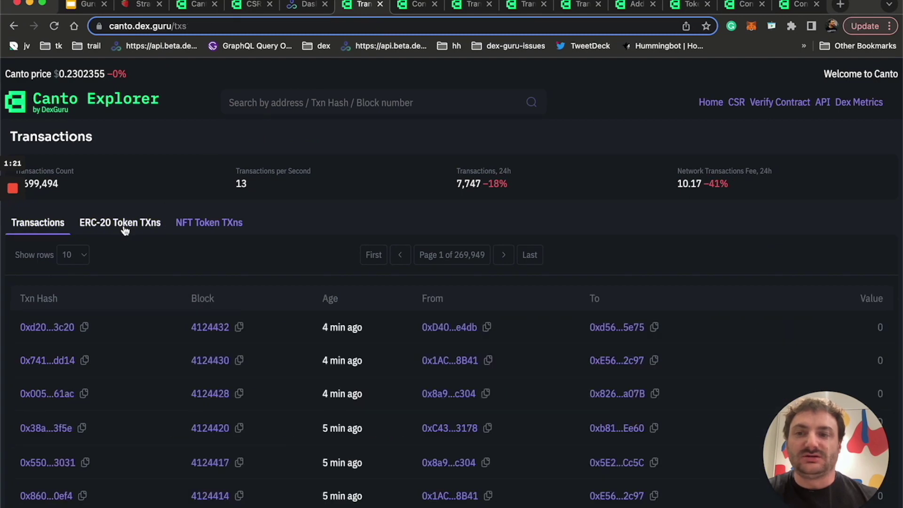
click(156, 225)
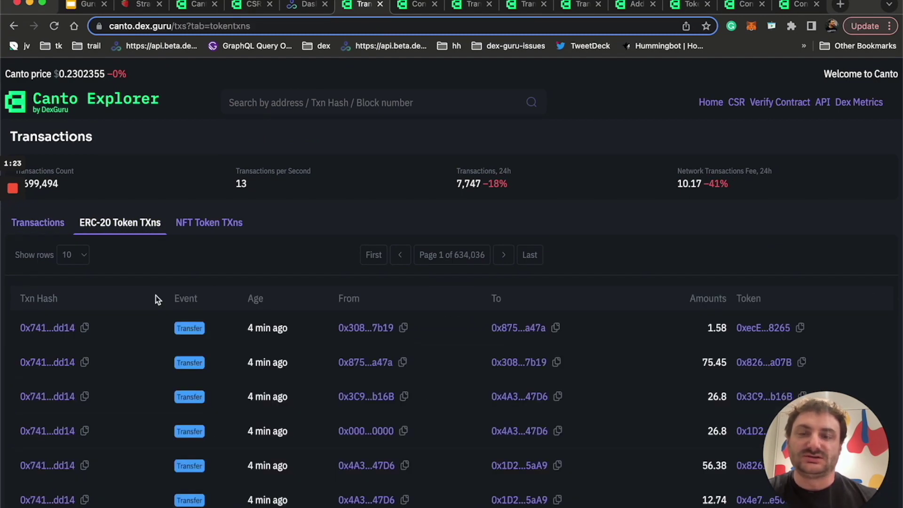
click(403, 7)
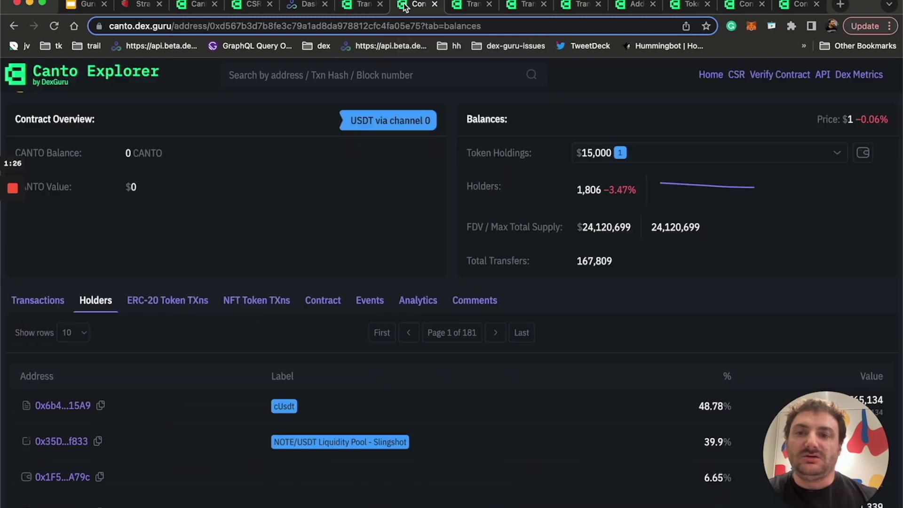
scroll(320, 193, up, 2)
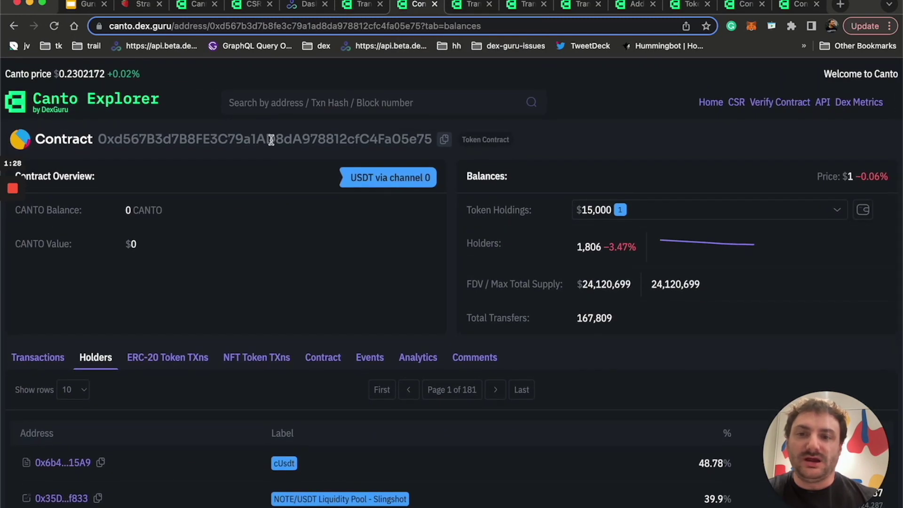
scroll(271, 139, down, 3)
scroll(271, 140, down, 1)
scroll(153, 296, down, 4)
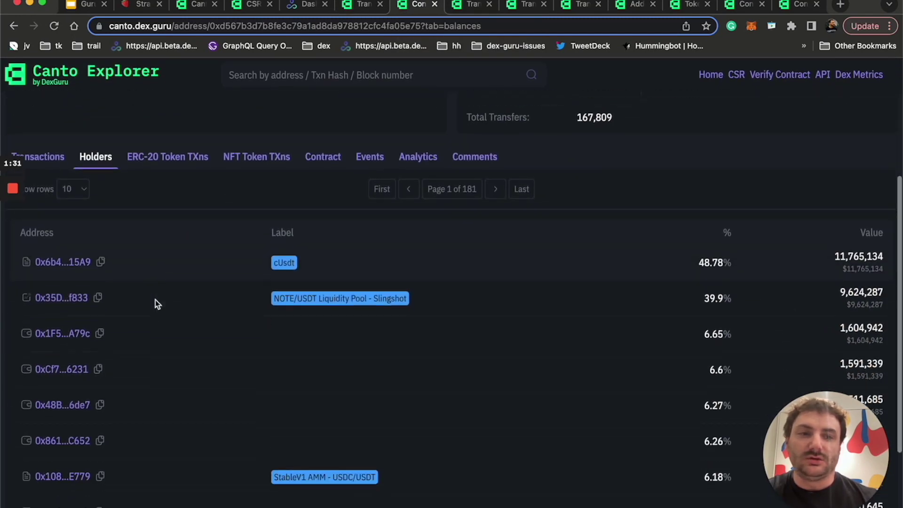
scroll(155, 300, up, 2)
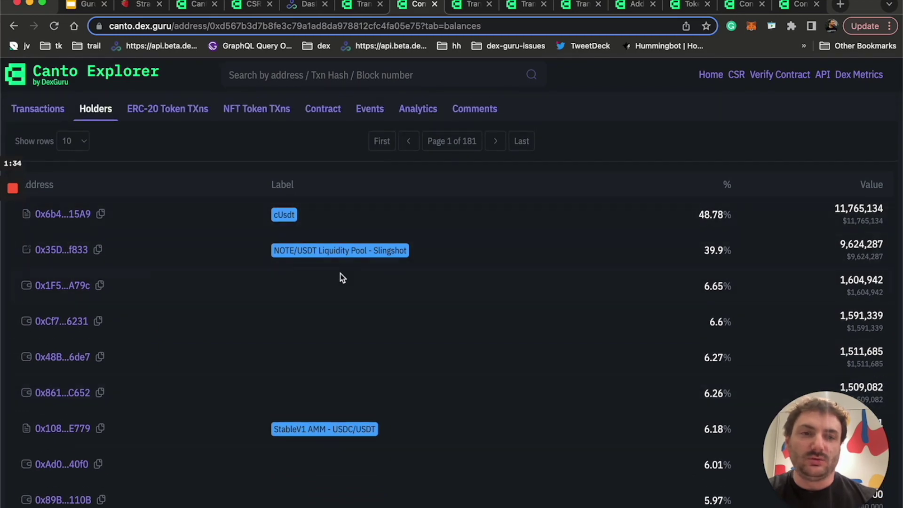
scroll(241, 309, down, 1)
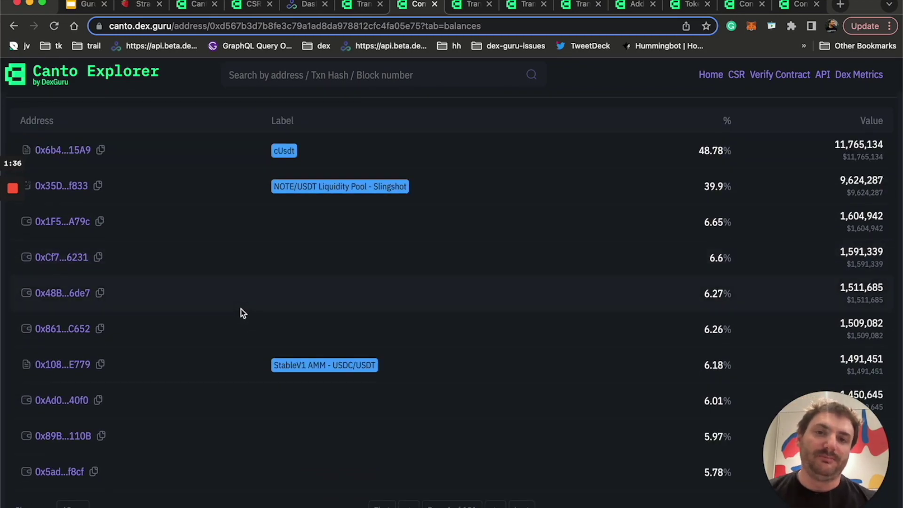
scroll(240, 308, up, 1)
scroll(240, 309, up, 4)
Browse the successful transaction's detail page from block 4122448
click(472, 9)
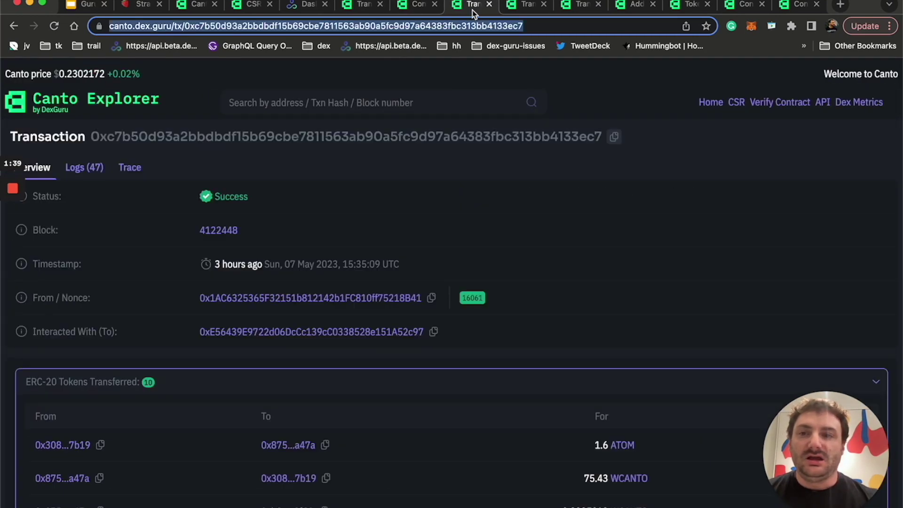
scroll(121, 224, down, 5)
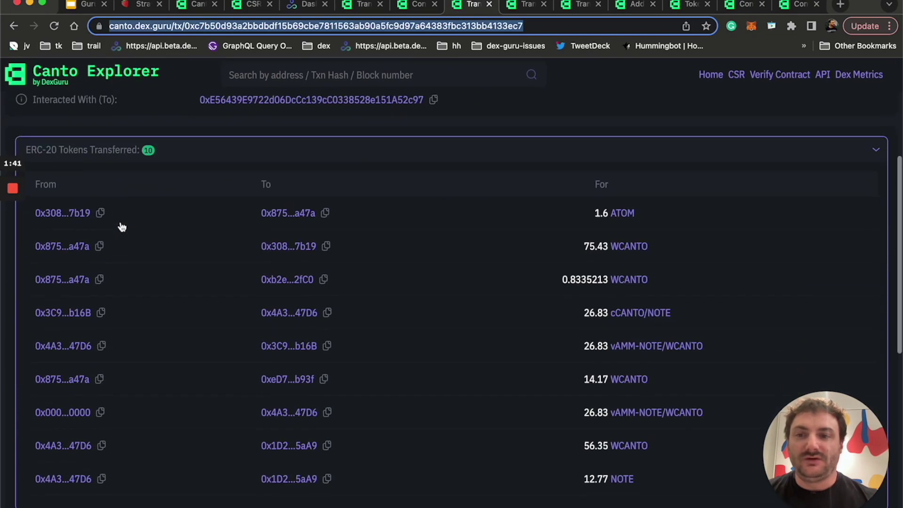
scroll(159, 296, down, 5)
scroll(139, 331, up, 1)
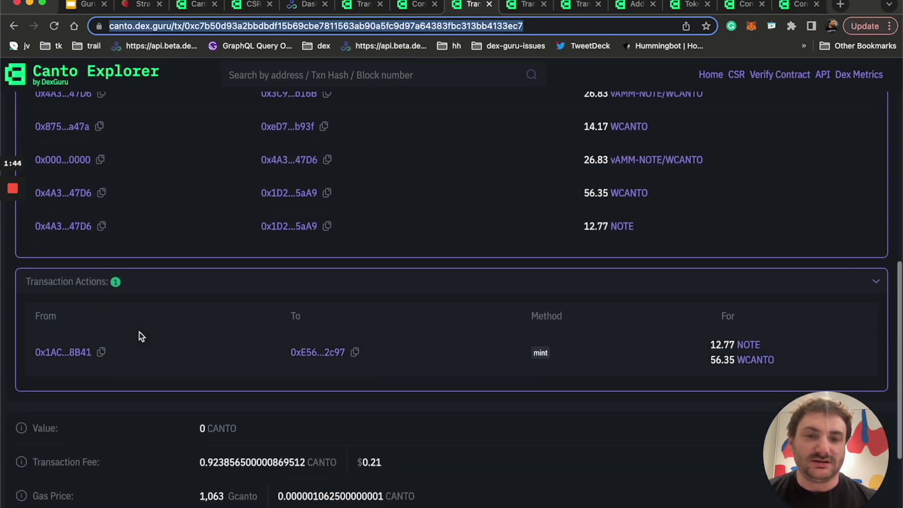
scroll(139, 332, up, 5)
Review the transaction's event logs
click(526, 5)
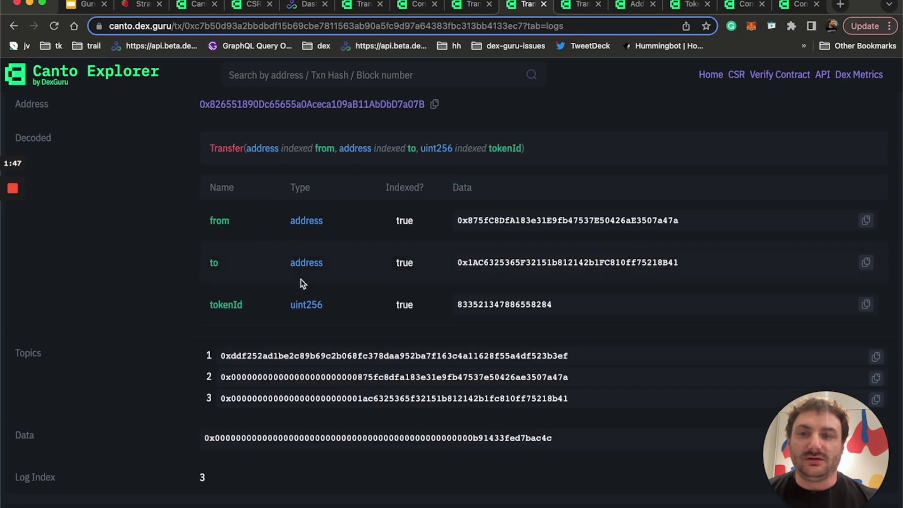
scroll(301, 279, up, 4)
scroll(300, 280, up, 2)
scroll(352, 212, down, 2)
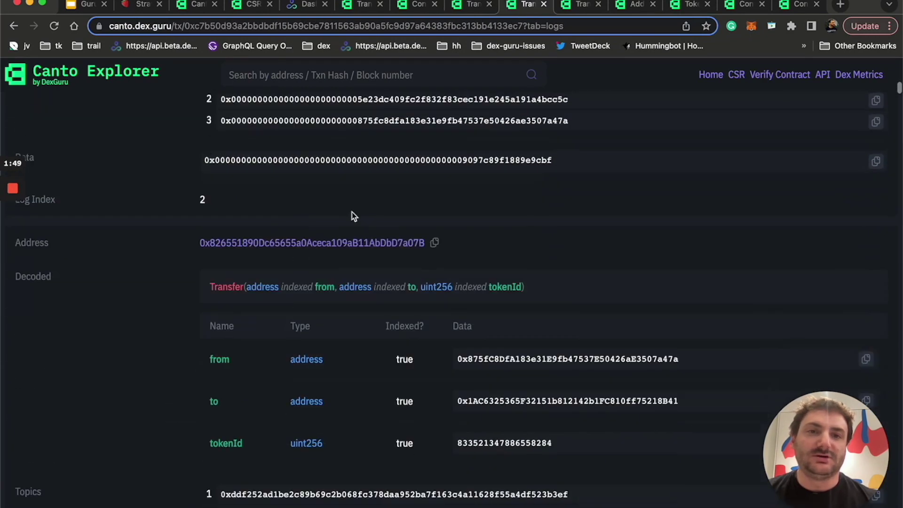
Inspect the call trace, then view the address holding 111 CANTO and its tokens
click(583, 3)
scroll(223, 247, down, 2)
scroll(224, 248, down, 2)
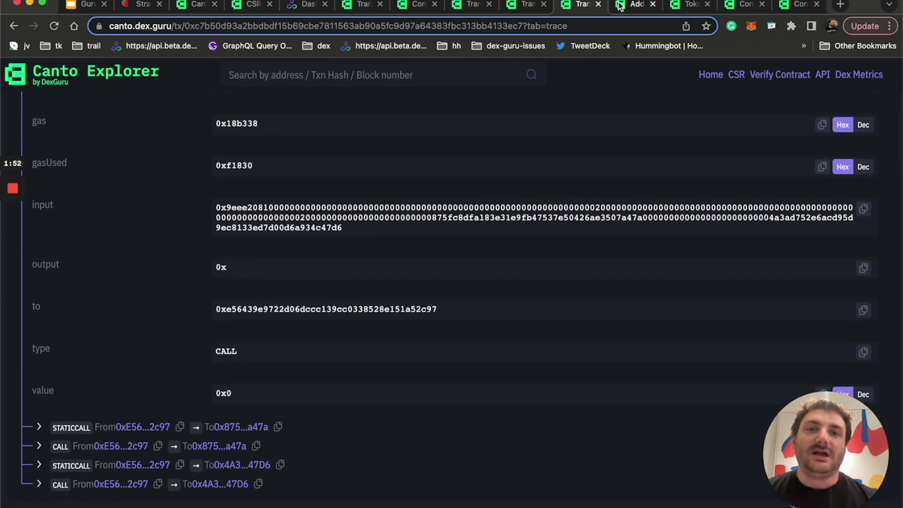
click(620, 6)
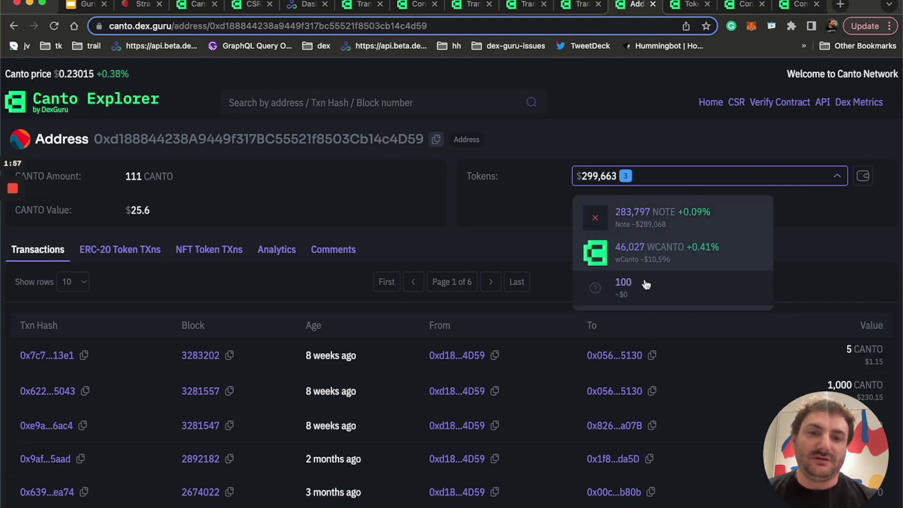
View the wallet's token holdings, then browse the wCanto contract's code
click(682, 5)
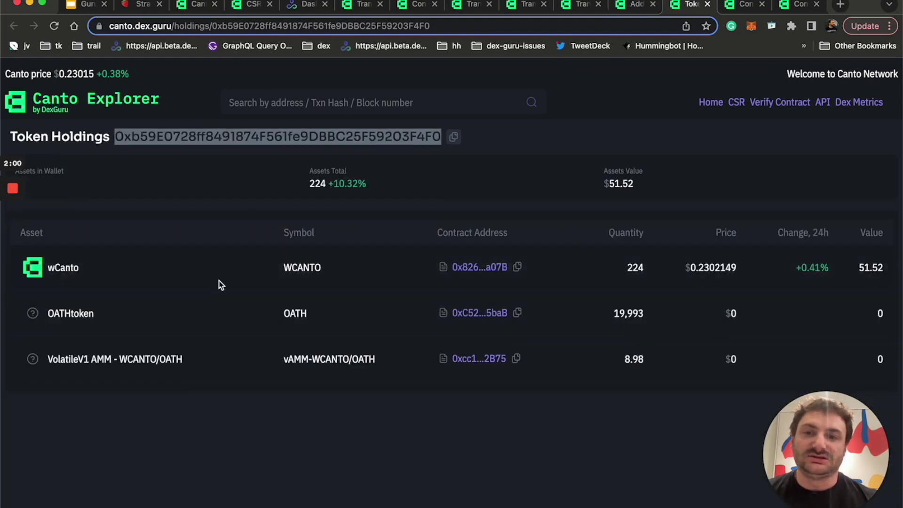
click(731, 10)
scroll(339, 267, down, 4)
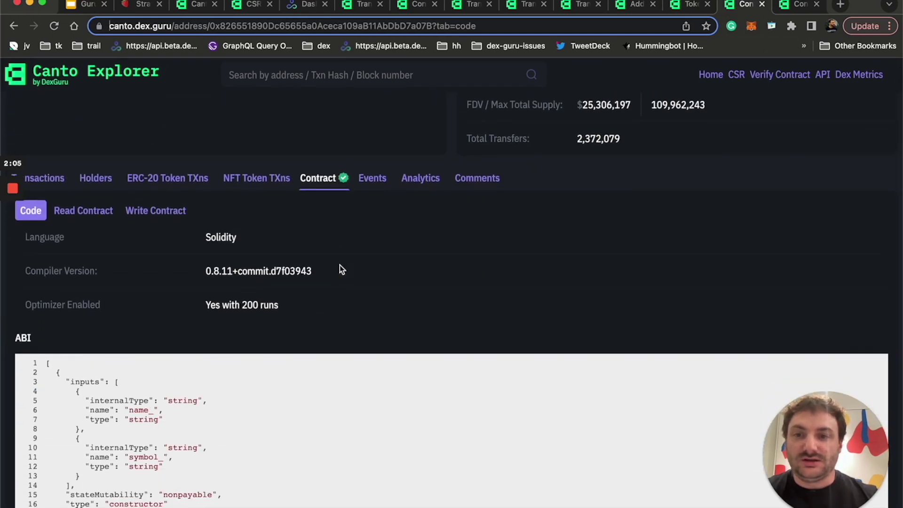
scroll(340, 264, up, 1)
scroll(272, 264, up, 3)
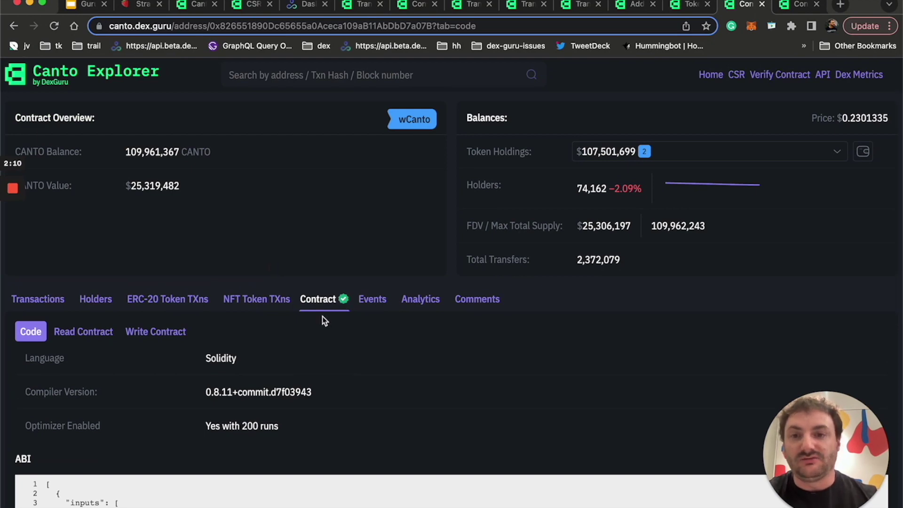
scroll(323, 319, down, 1)
scroll(323, 319, down, 7)
scroll(456, 295, up, 9)
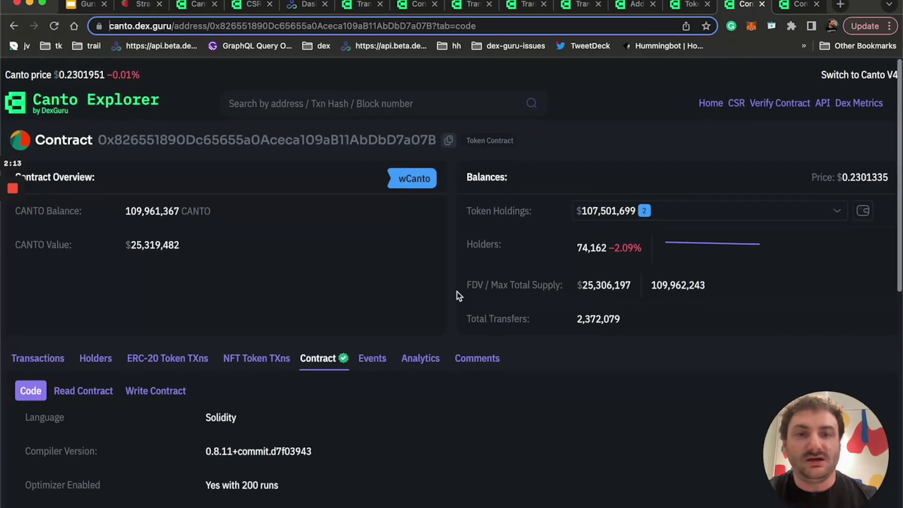
Highlight wCanto's balance statistics, then move to the ExplorerAdmin contract page
mouse_move(504, 207)
mouse_down()
mouse_move(614, 288)
mouse_move(627, 327)
mouse_up()
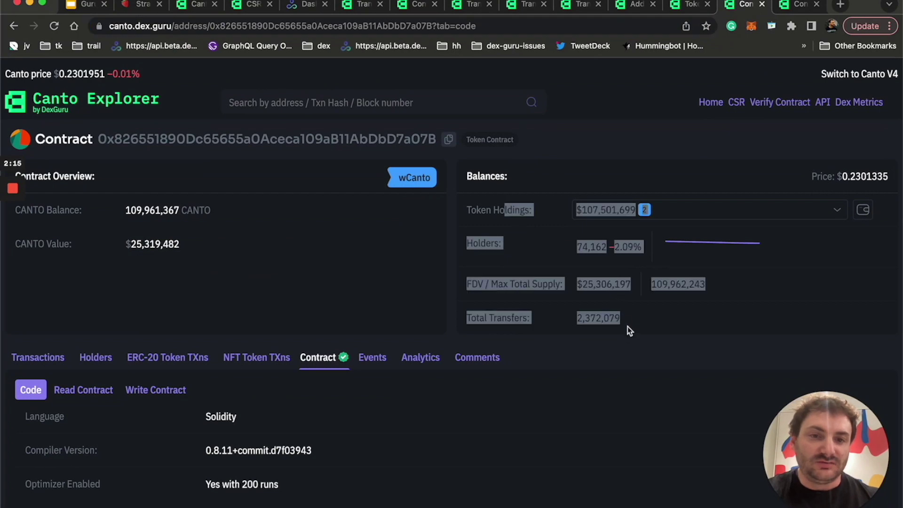
click(627, 324)
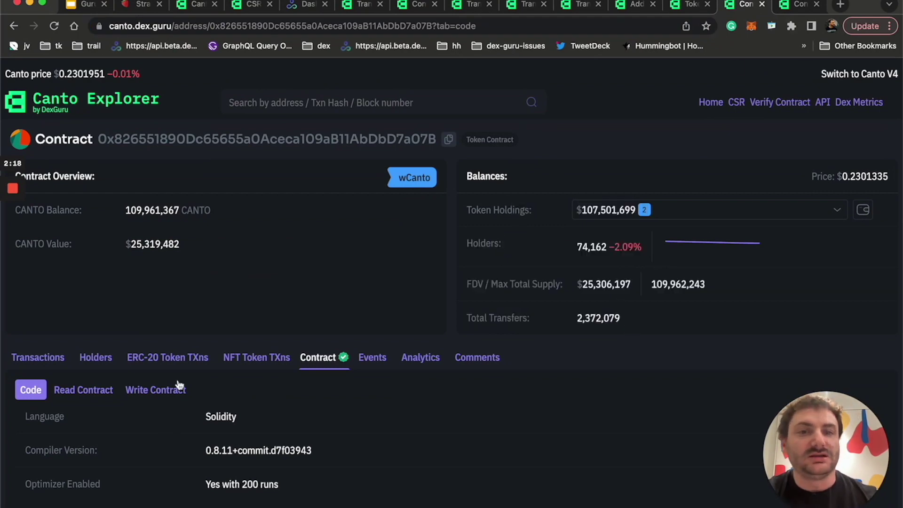
click(789, 4)
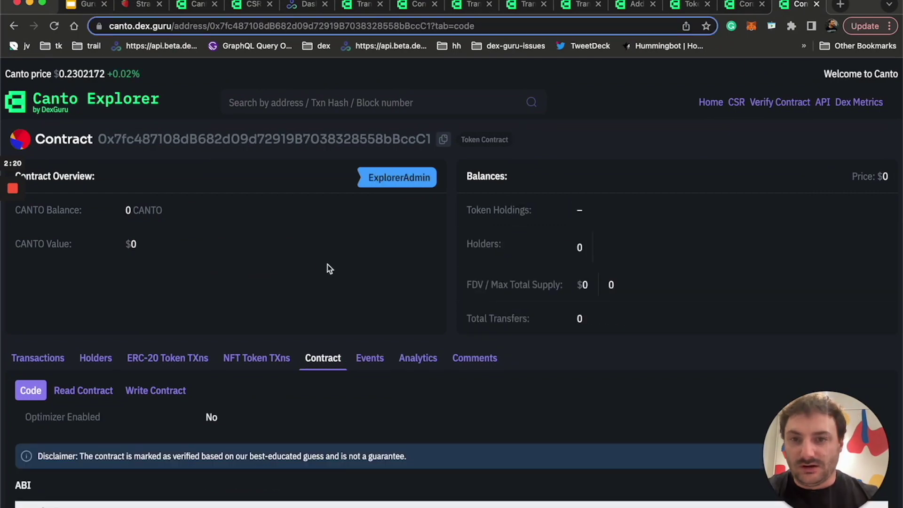
Select ExplorerAdmin's best-guess verification disclaimer, then list its Write Contract functions
scroll(328, 267, down, 3)
triple_click(192, 313)
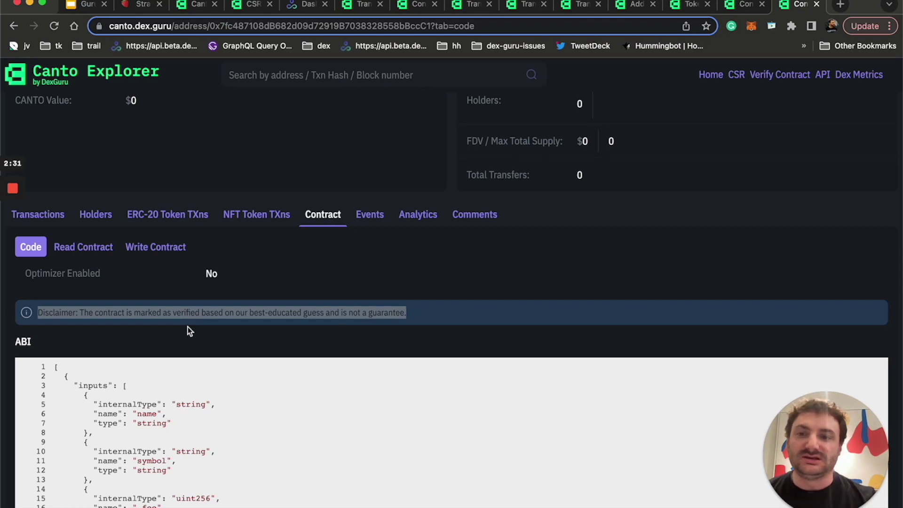
click(162, 247)
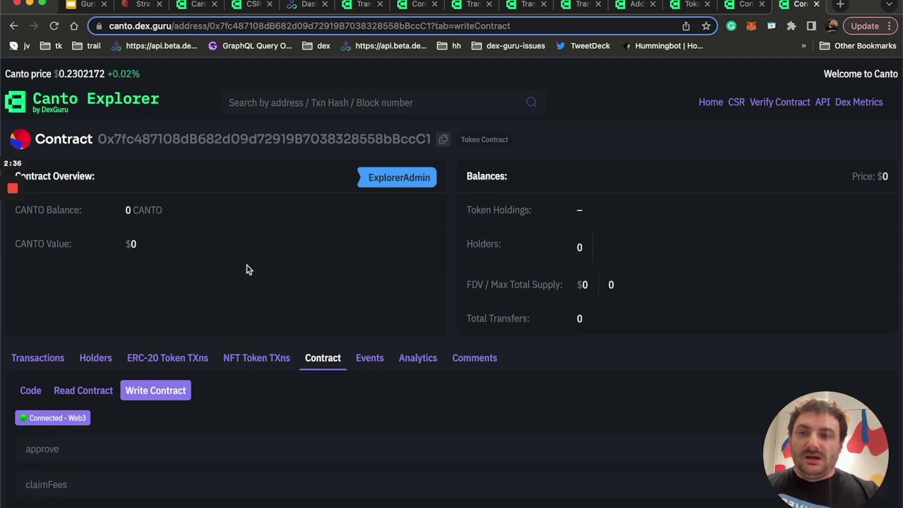
Expand updateMetadata and enter tokenId 7700, with title and description 'Canto Explorer'
scroll(246, 265, down, 3)
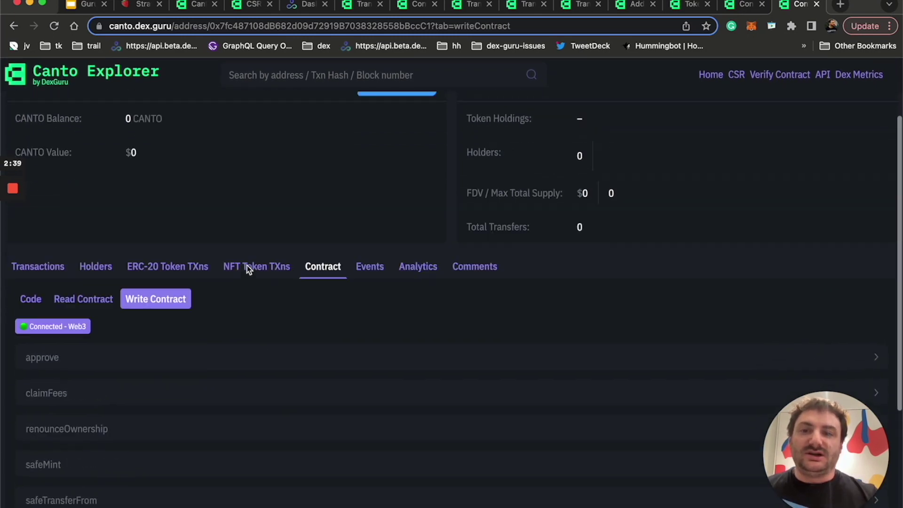
scroll(247, 265, up, 3)
scroll(247, 265, down, 6)
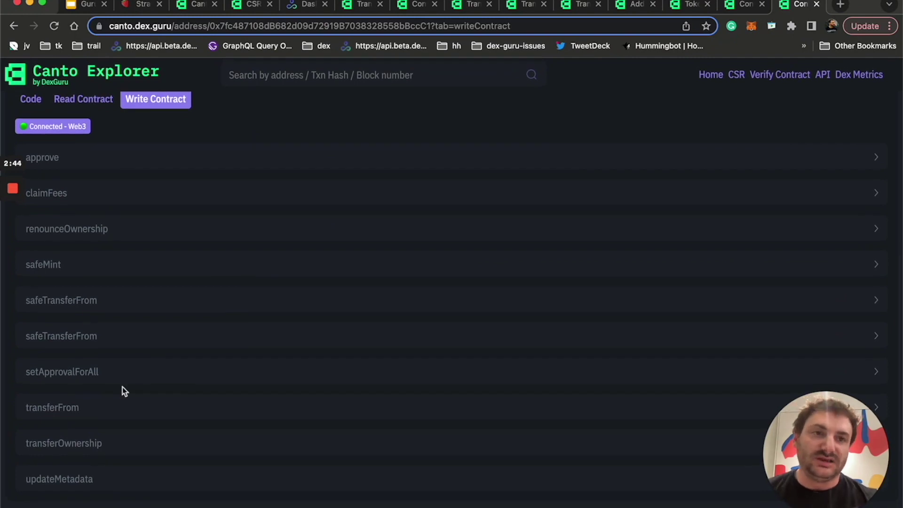
click(93, 477)
scroll(93, 478, down, 3)
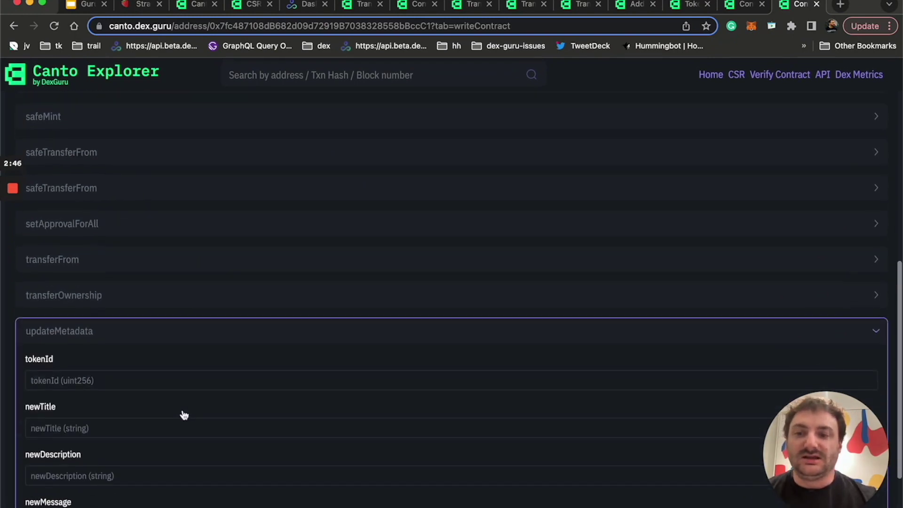
click(157, 379)
click(136, 405)
scroll(141, 404, down, 1)
click(127, 376)
click(108, 407)
click(96, 425)
click(161, 462)
Set newMessage to 'Switch to Canto V4' and amount 0, then submit with Write
scroll(614, 147, up, 10)
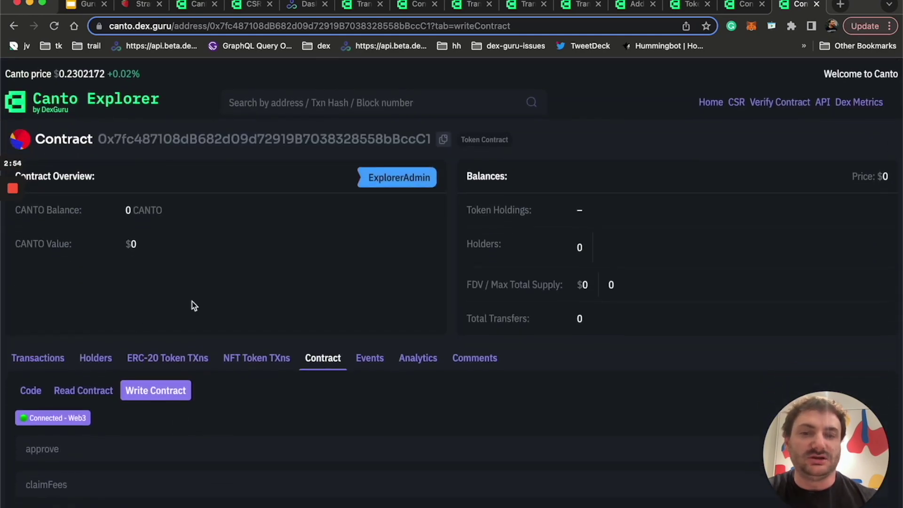
scroll(135, 322, down, 10)
click(101, 402)
click(105, 453)
click(178, 431)
text(0)
click(53, 465)
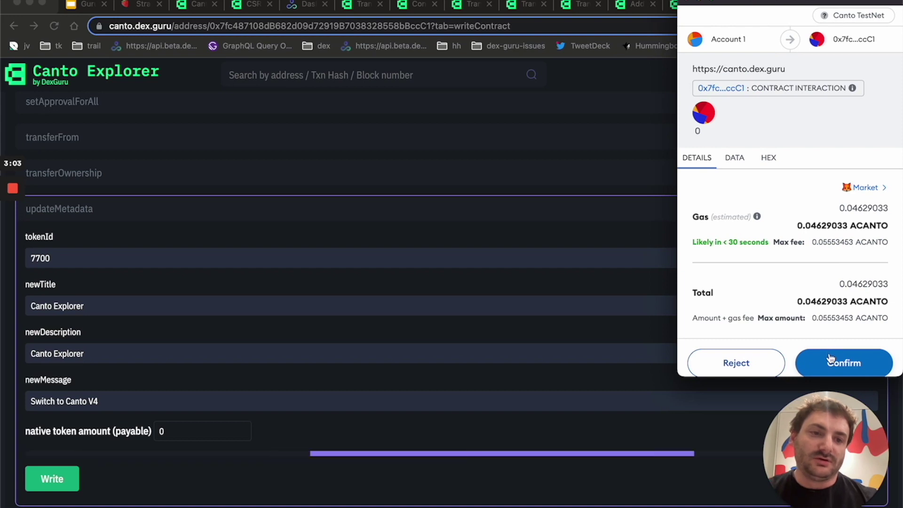
Confirm the transaction in MetaMask, dismiss the activity popup, and return to the home page
click(828, 361)
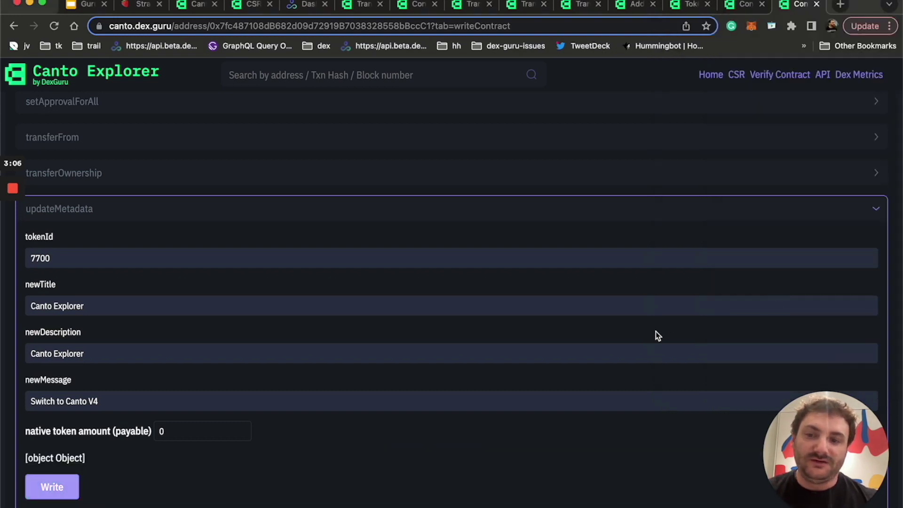
scroll(656, 331, up, 2)
scroll(655, 331, up, 8)
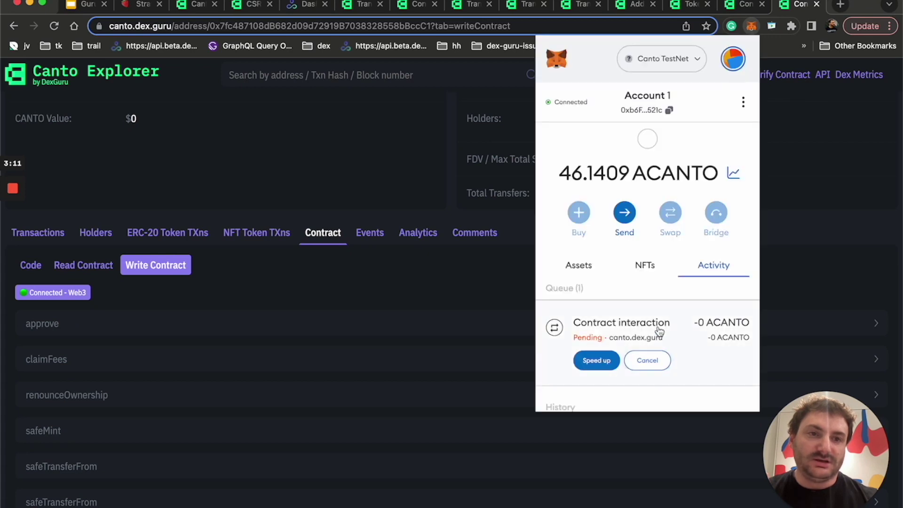
click(467, 272)
scroll(465, 272, up, 3)
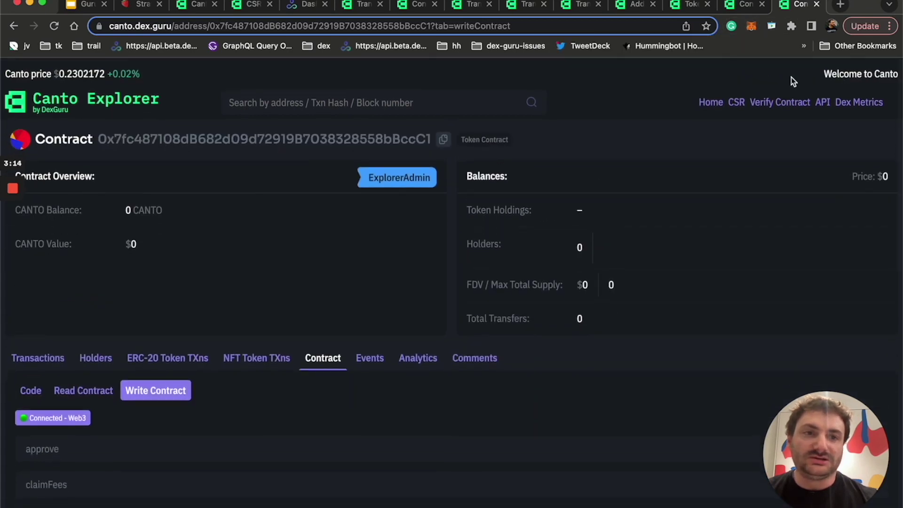
click(200, 5)
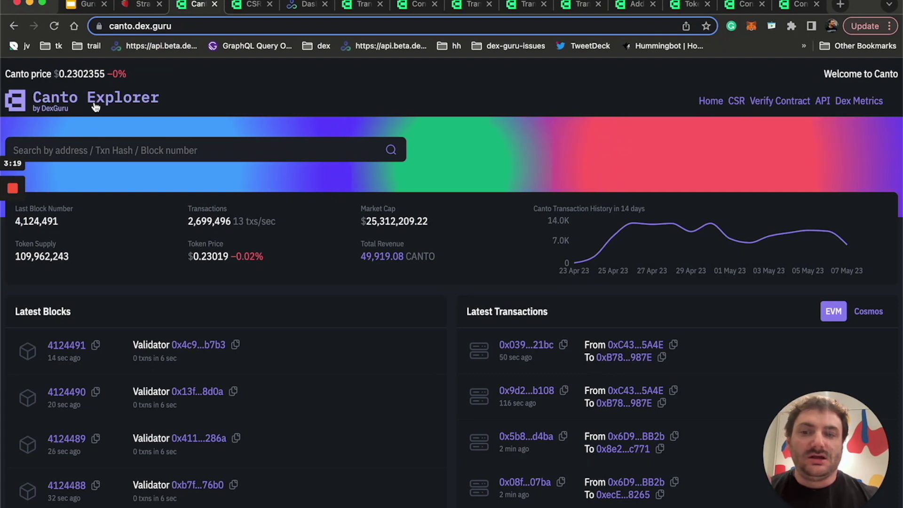
Reload the home page, visit Verify Contract and DEX Metrics, then return home showing 'Switch to Canto V4'
key(Return)
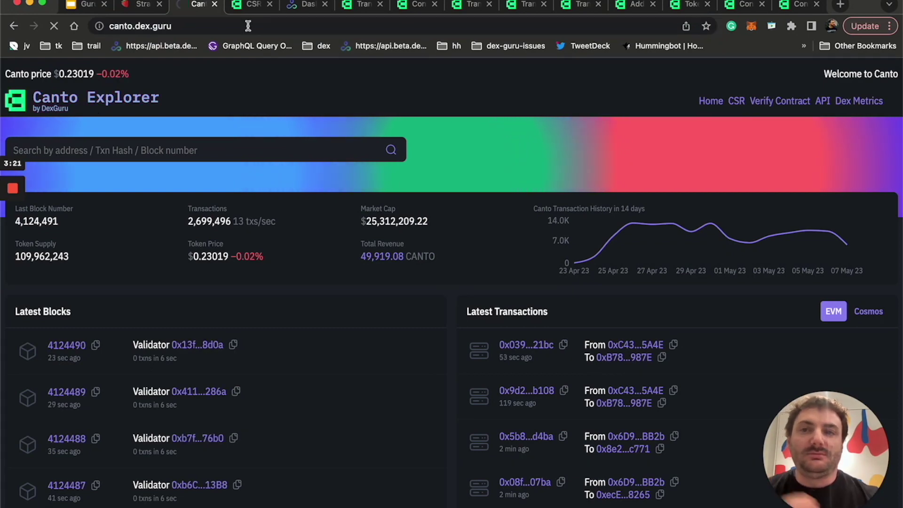
click(793, 6)
click(767, 105)
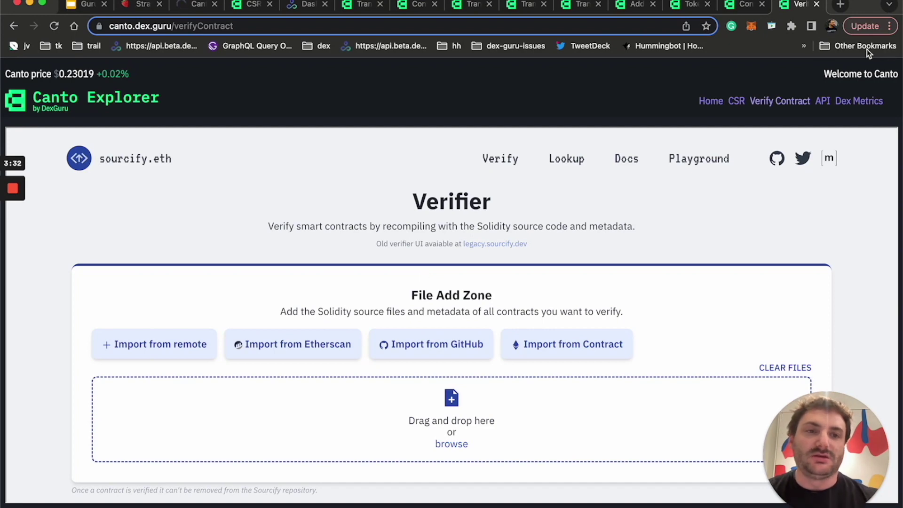
click(854, 103)
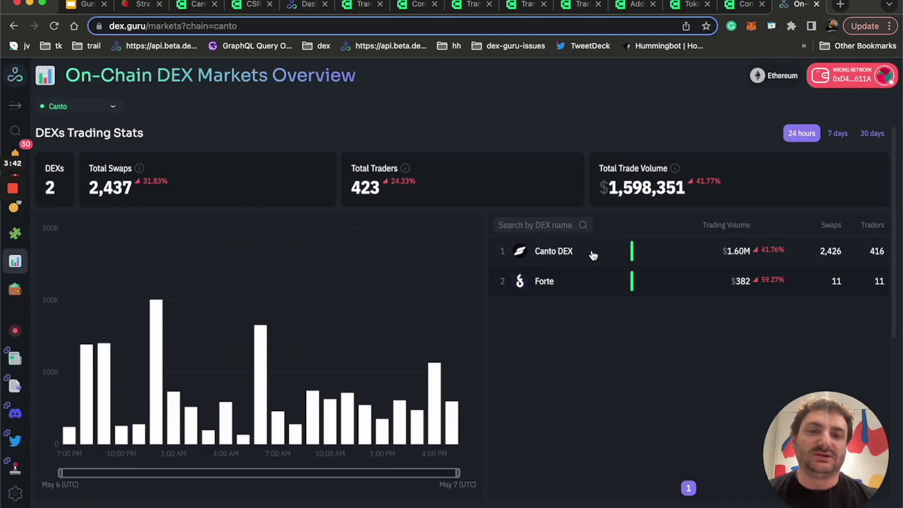
click(193, 5)
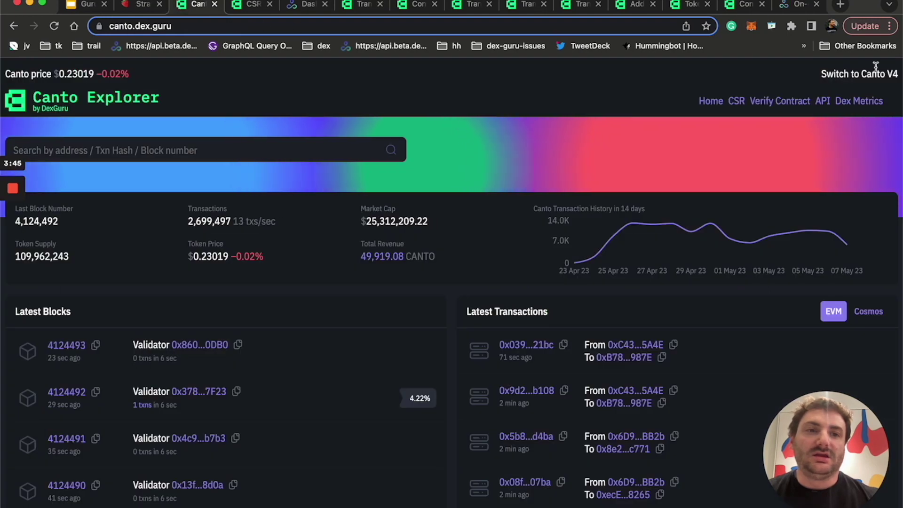